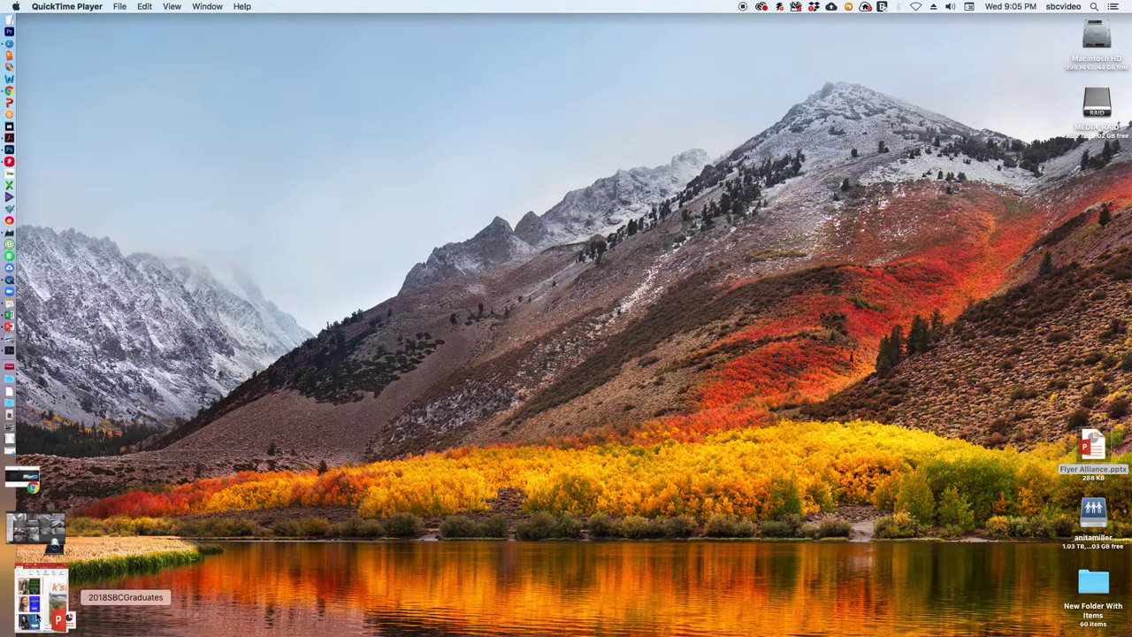
Bring up the 2018SBCGraduates presentation, enlarge its window to show the full first flyer, and move it left.
{"action": "left_click", "coordinate": [8, 595]}
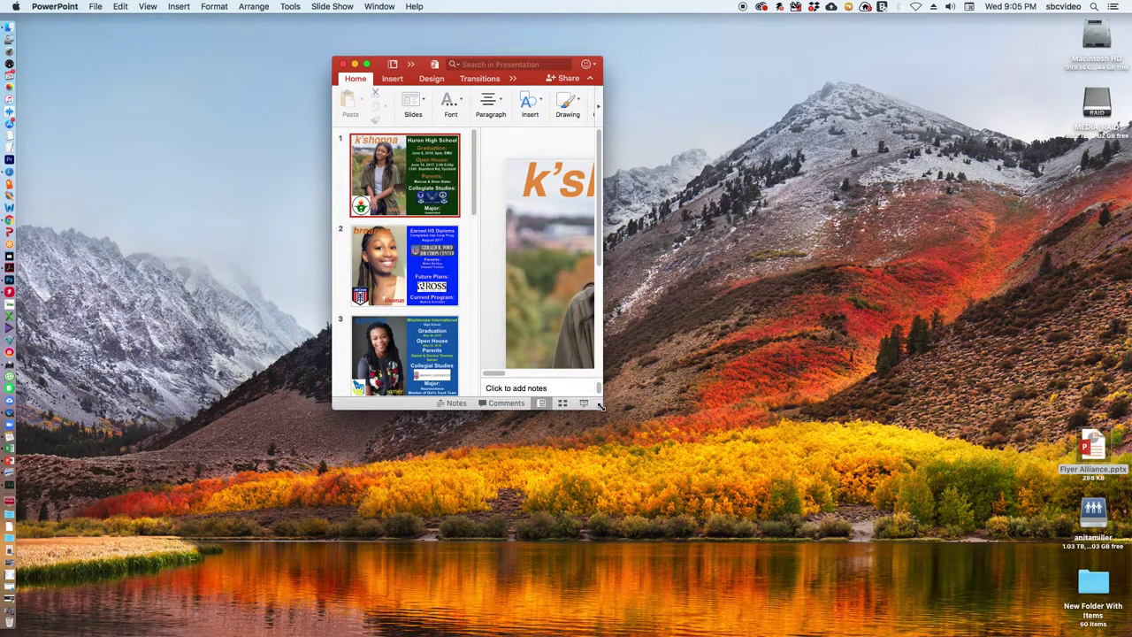
{"action": "left_click_drag", "start_coordinate": [838, 517], "coordinate": [1047, 602]}
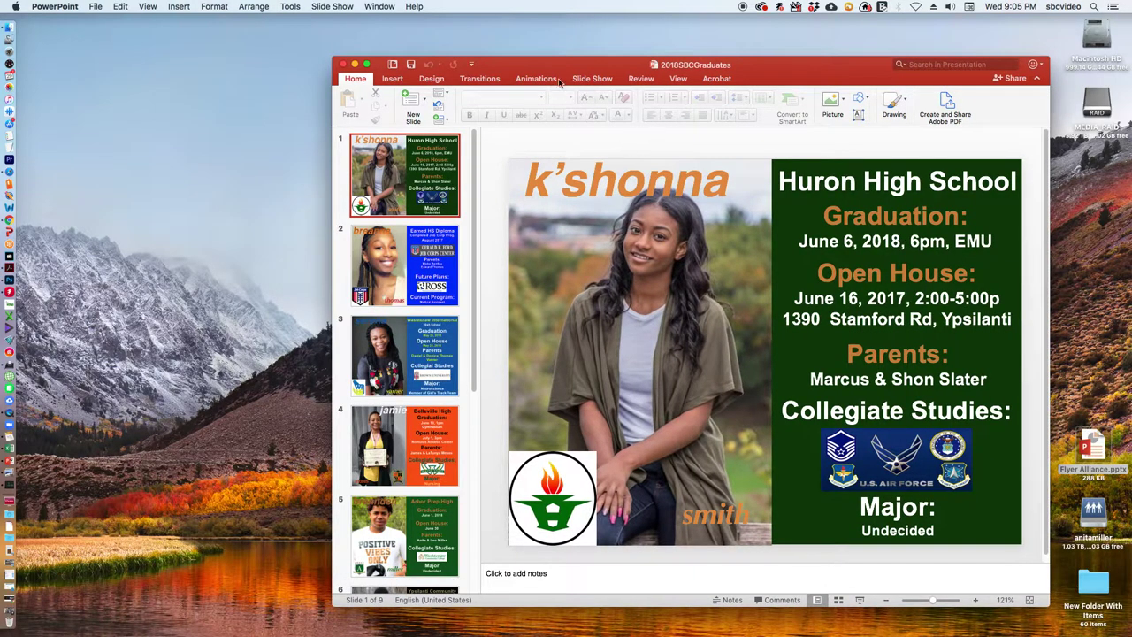
{"action": "left_click_drag", "start_coordinate": [580, 62], "coordinate": [507, 59]}
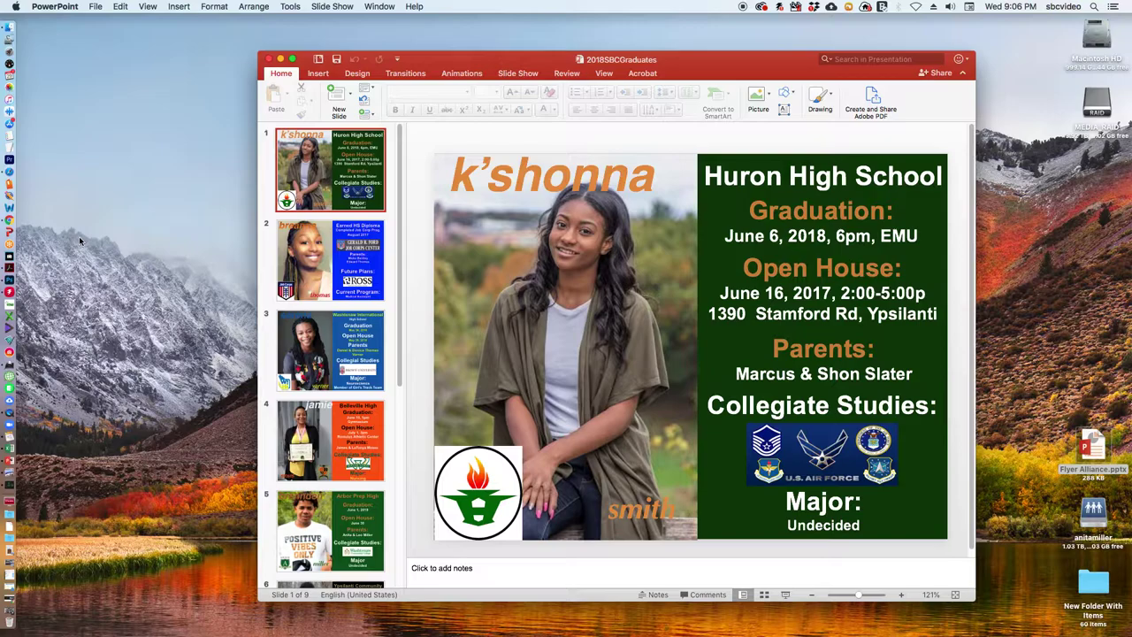
In GoToMeeting, pick AdultClassRoom from the saved-meetings list and join it.
{"action": "left_click", "coordinate": [25, 249]}
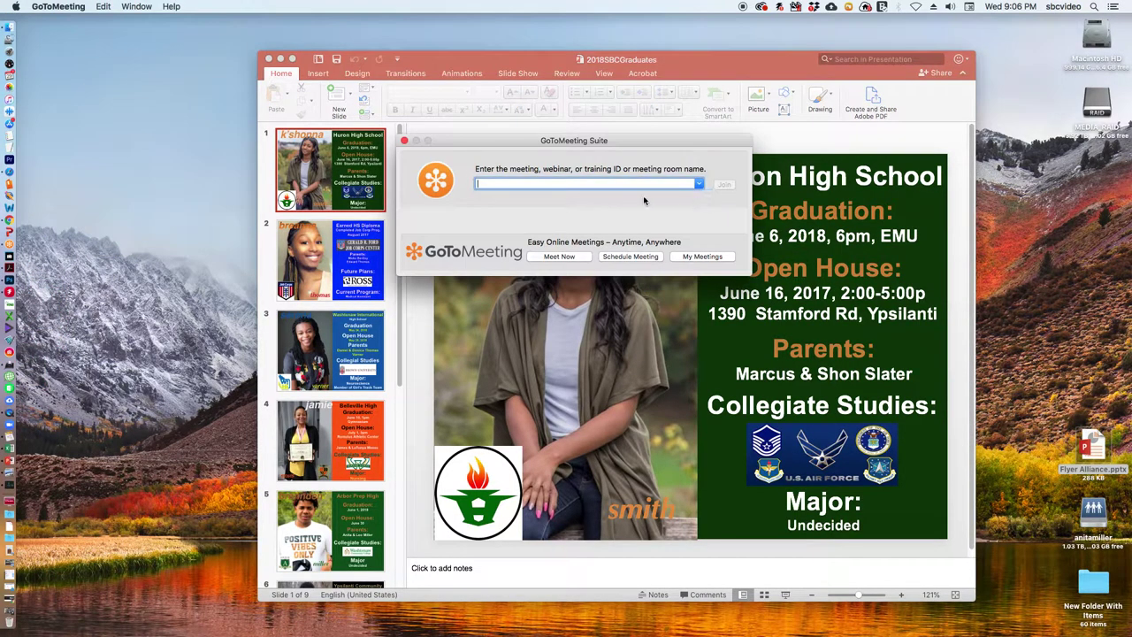
{"action": "left_click", "coordinate": [698, 184]}
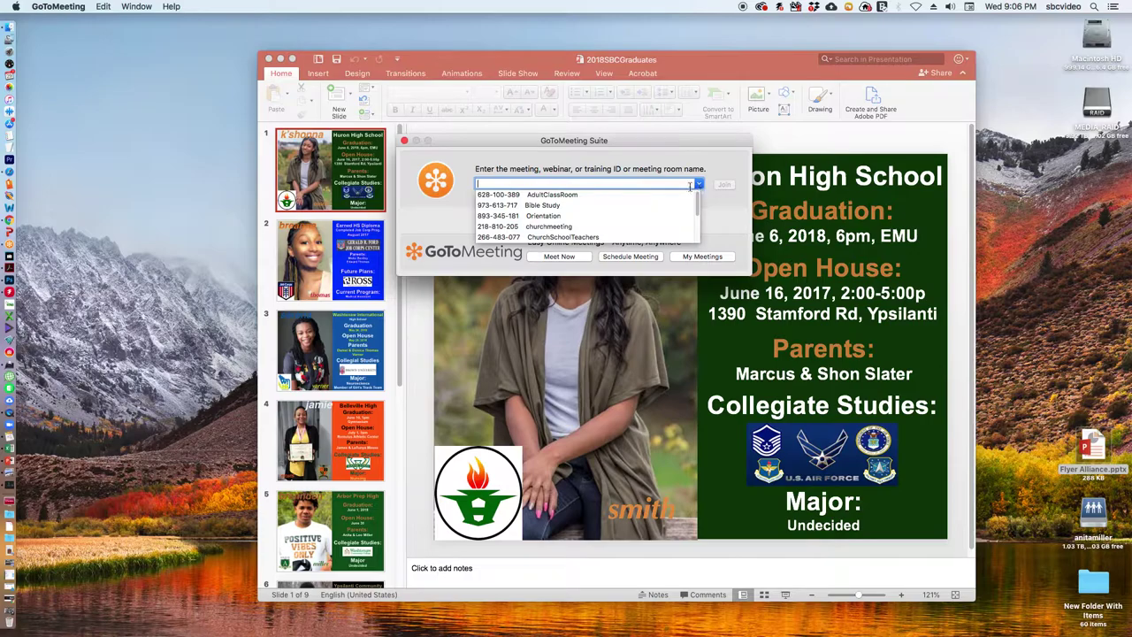
{"action": "left_click", "coordinate": [532, 199]}
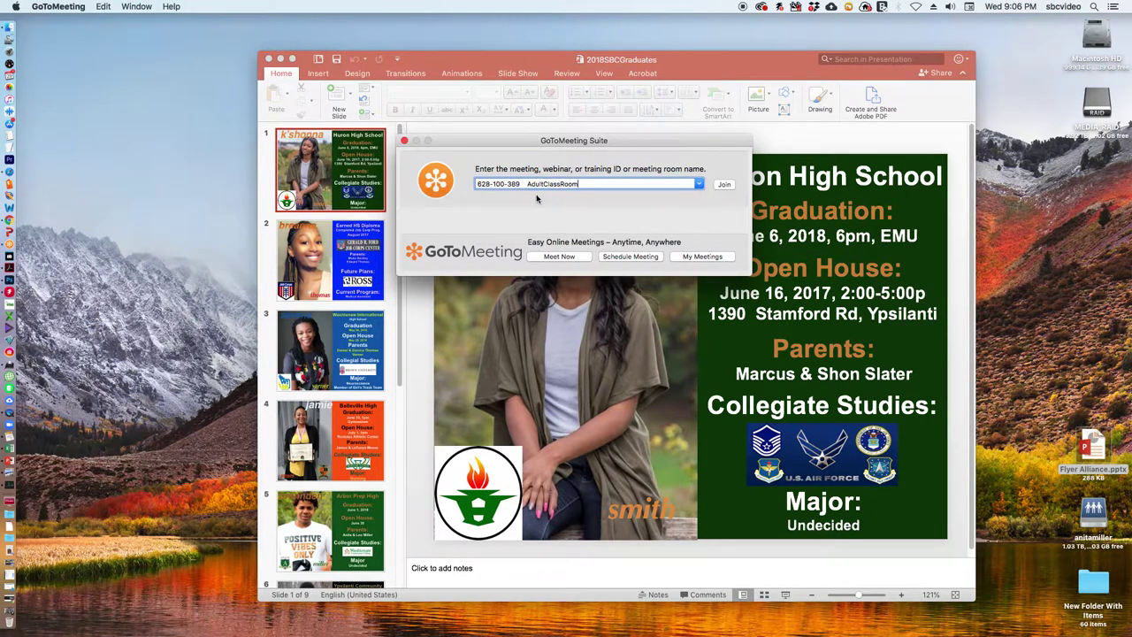
{"action": "left_click", "coordinate": [699, 184]}
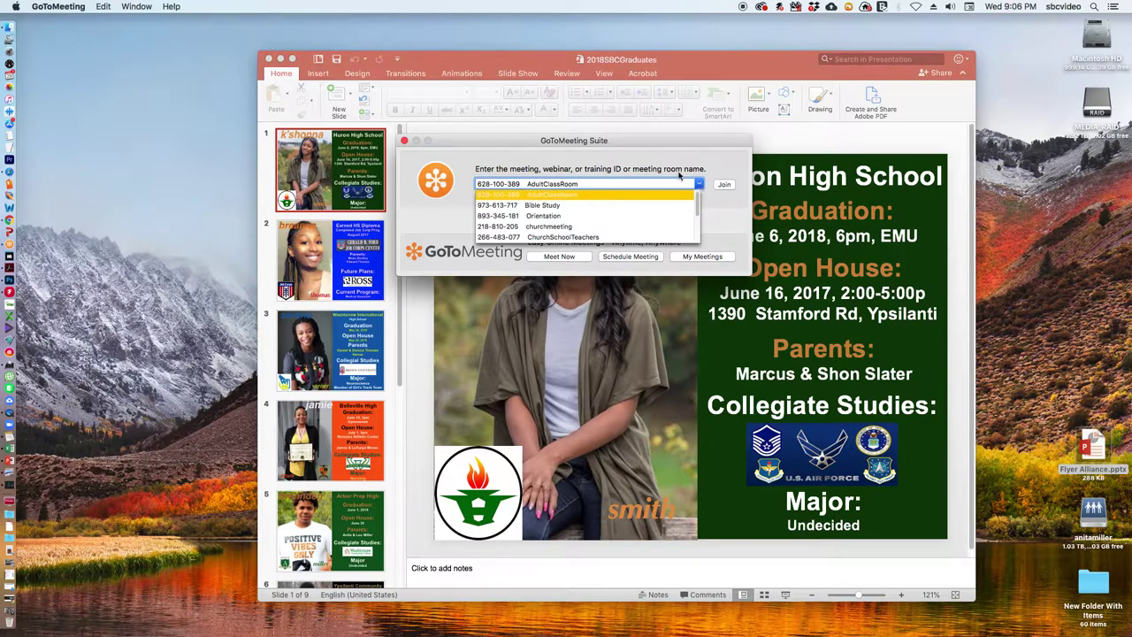
{"action": "mouse_move", "coordinate": [698, 204]}
{"action": "left_mouse_down"}
{"action": "mouse_move", "coordinate": [700, 223]}
{"action": "mouse_move", "coordinate": [700, 192]}
{"action": "left_mouse_up"}
{"action": "left_click", "coordinate": [723, 172]}
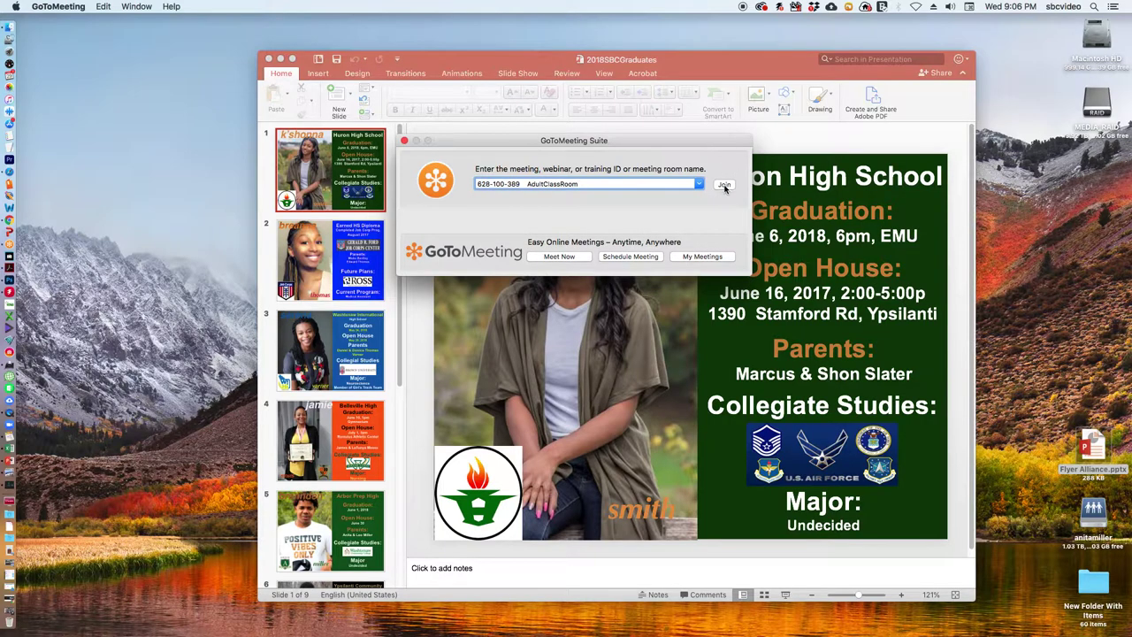
{"action": "left_click", "coordinate": [723, 185]}
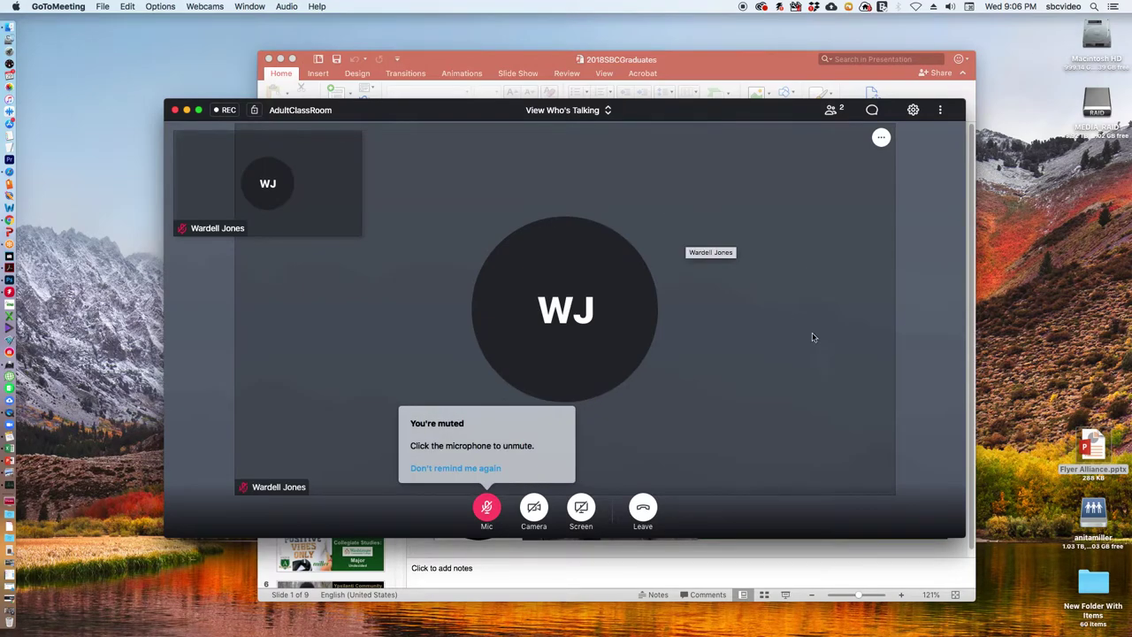
Silence the muted-mic reminder, hand presenter to the other organizer, then reclaim the presenter role.
{"action": "left_click", "coordinate": [456, 469]}
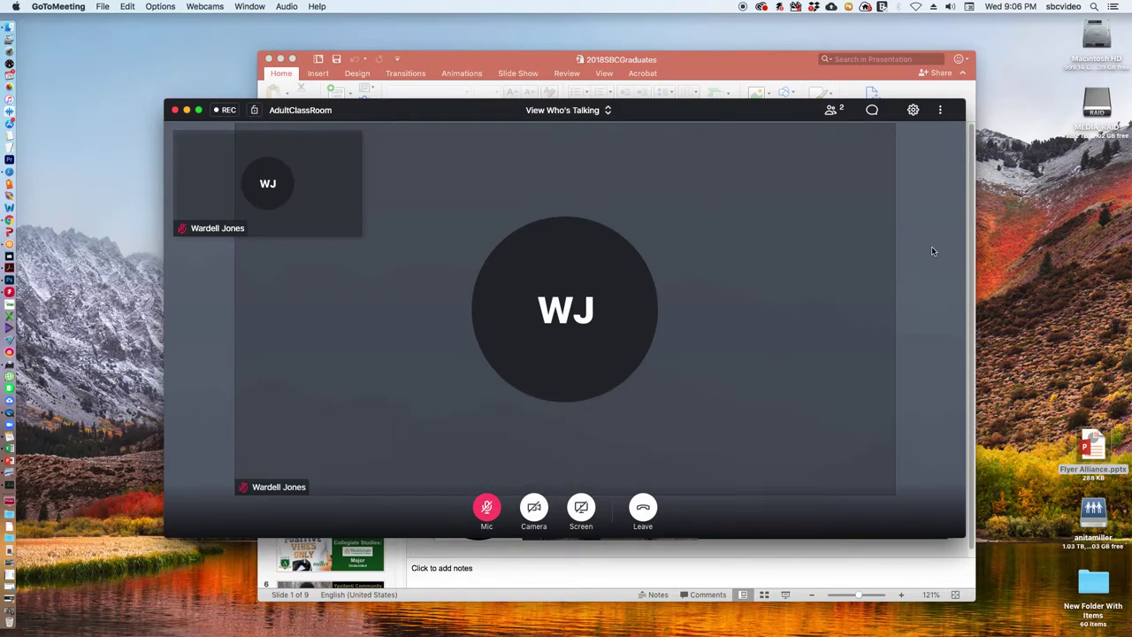
{"action": "left_click", "coordinate": [832, 111]}
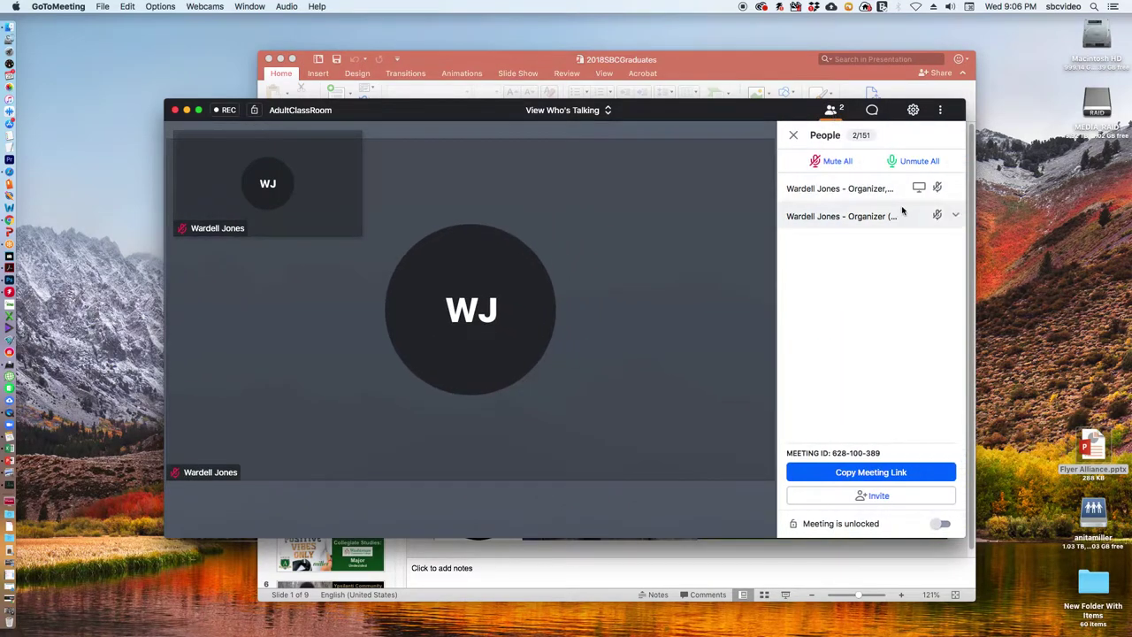
{"action": "left_click", "coordinate": [954, 217]}
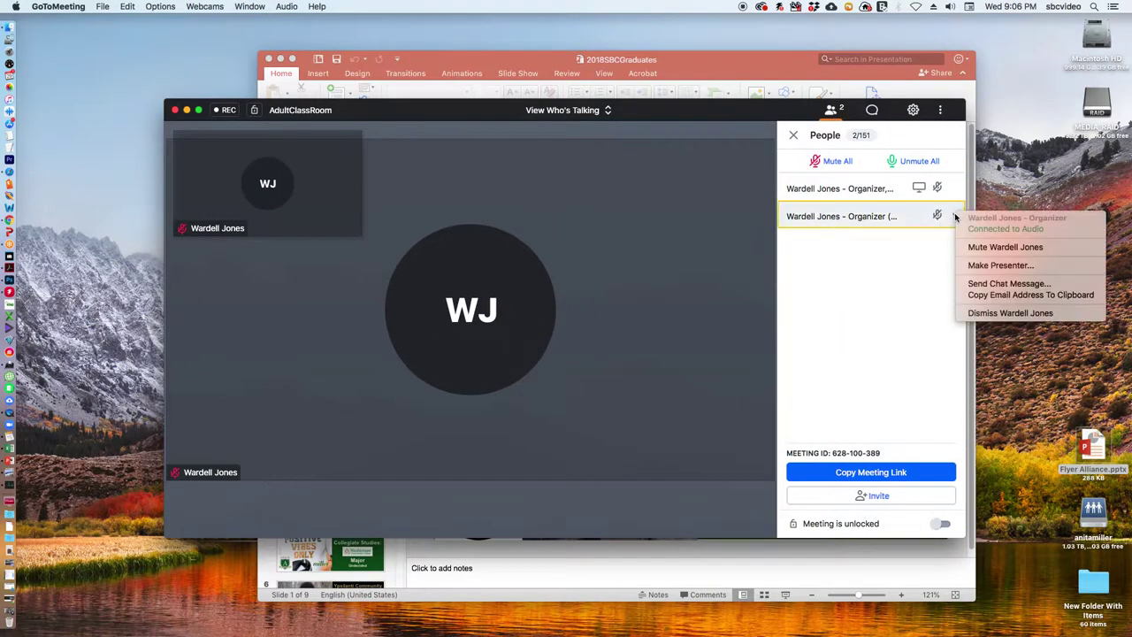
{"action": "left_click", "coordinate": [998, 266]}
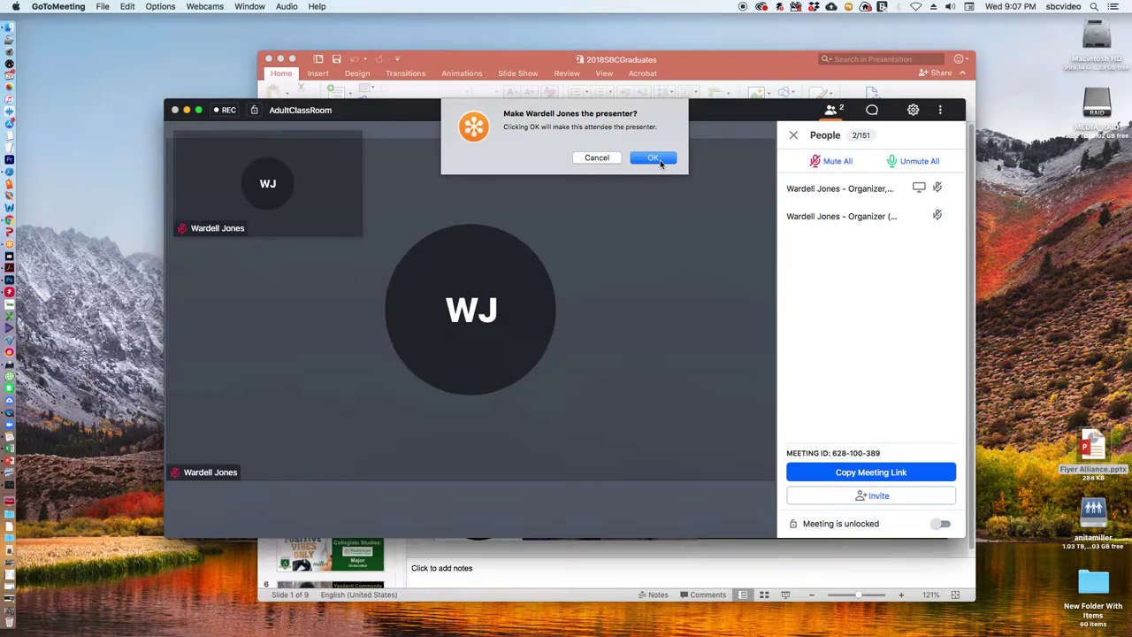
{"action": "left_click", "coordinate": [655, 159]}
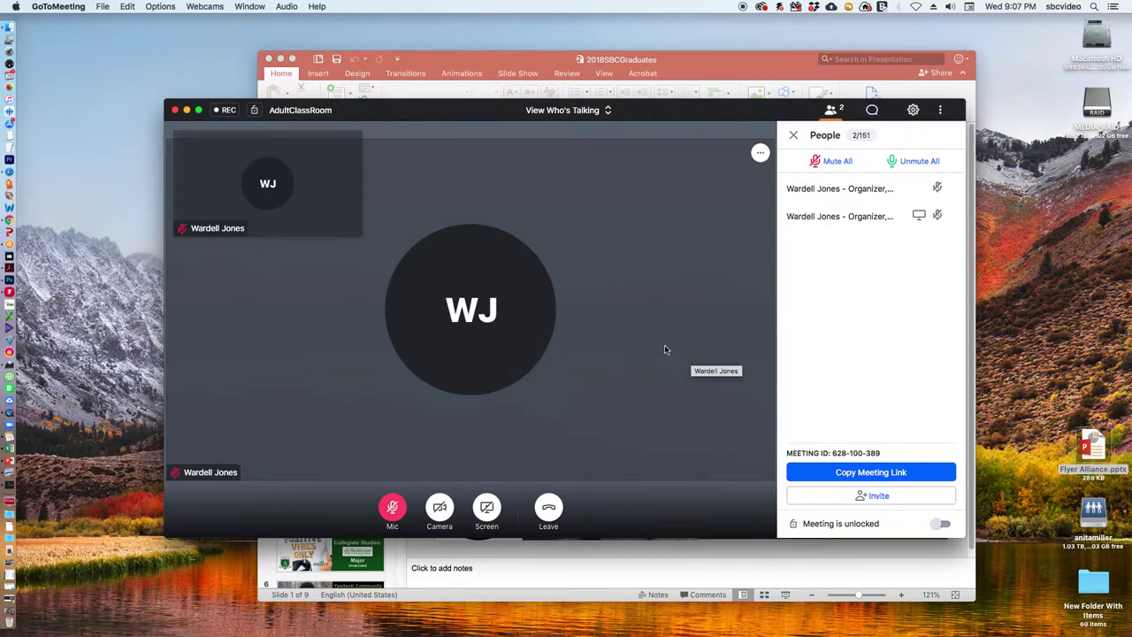
{"action": "left_click", "coordinate": [956, 188]}
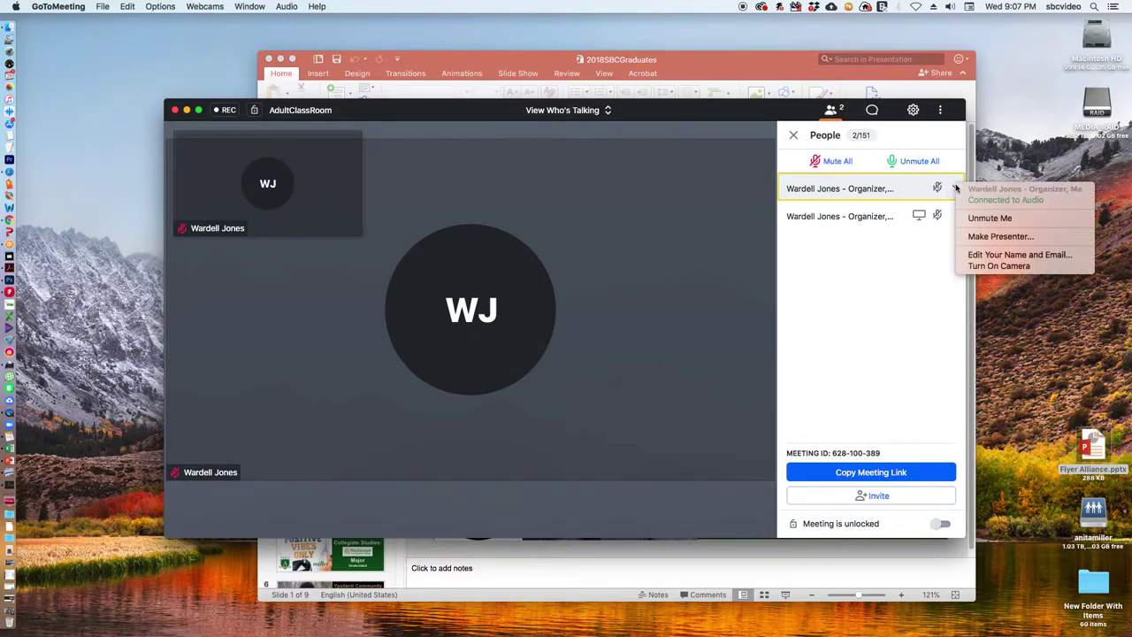
{"action": "left_click", "coordinate": [1003, 237]}
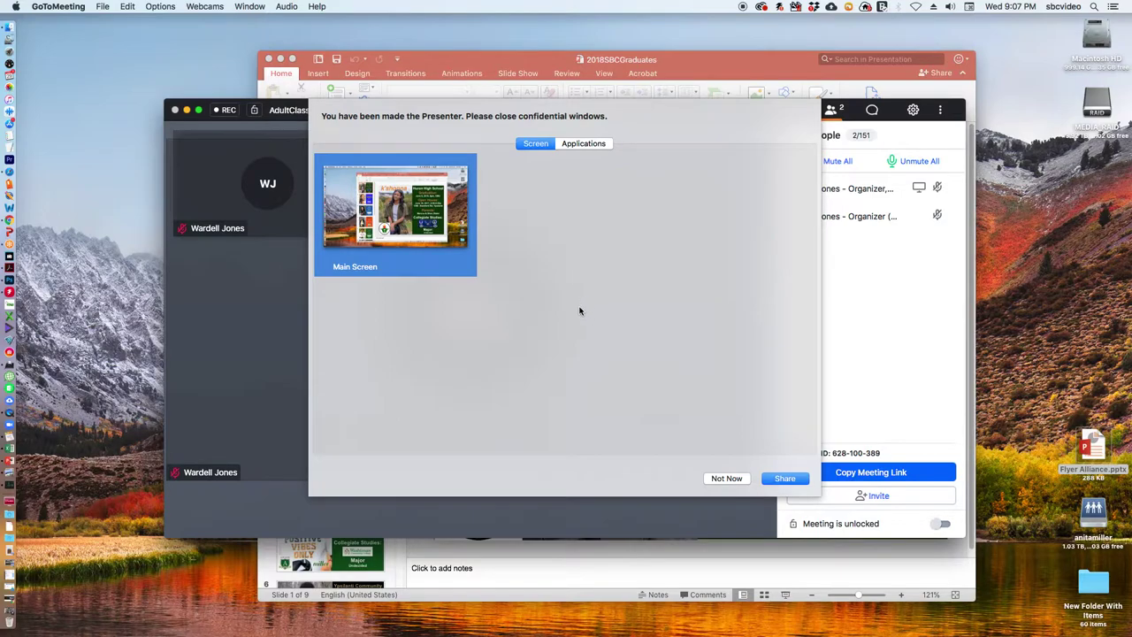
Share the main screen, shift the presentation left, turn on the webcam and show the participants.
{"action": "left_click", "coordinate": [784, 479]}
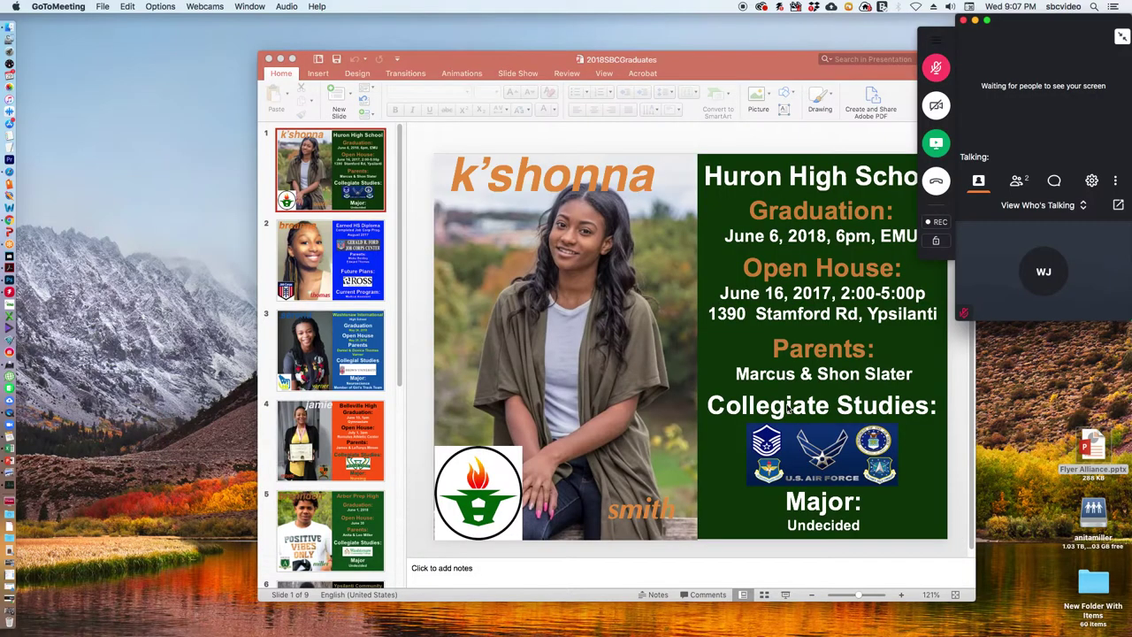
{"action": "left_click_drag", "start_coordinate": [782, 62], "coordinate": [647, 55]}
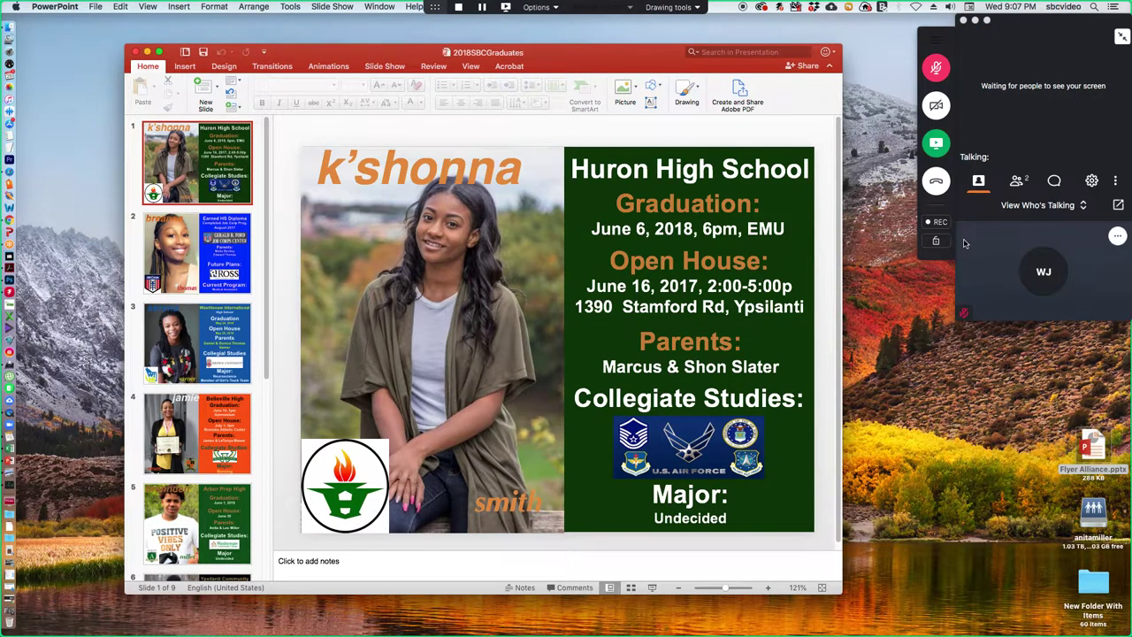
{"action": "left_click", "coordinate": [938, 108]}
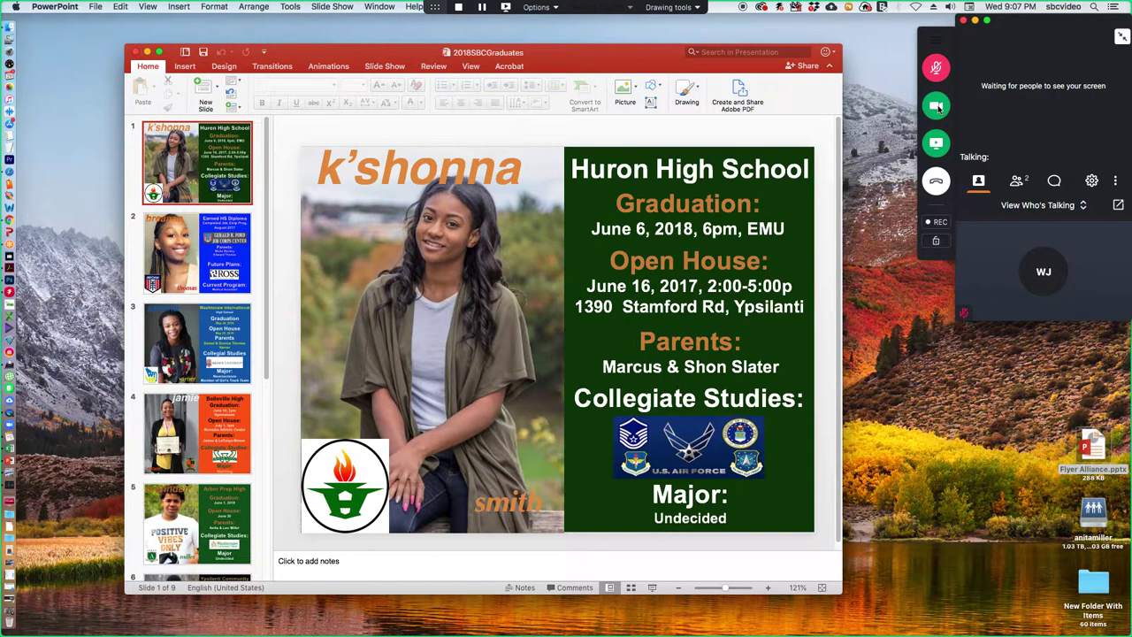
{"action": "left_click", "coordinate": [1018, 182]}
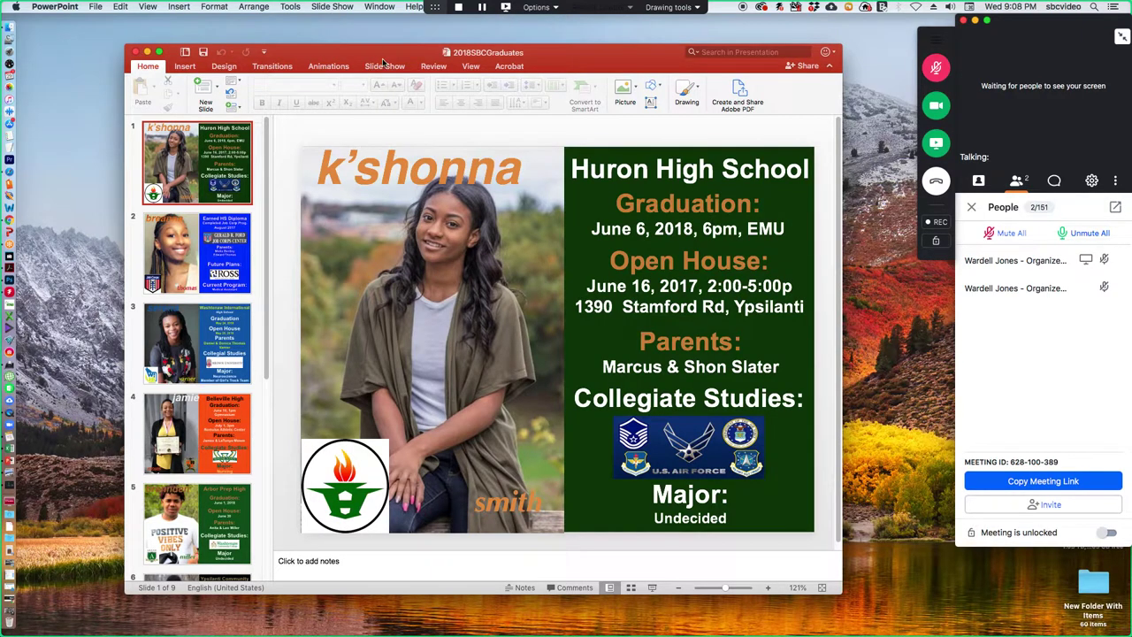
{"action": "left_click", "coordinate": [340, 7]}
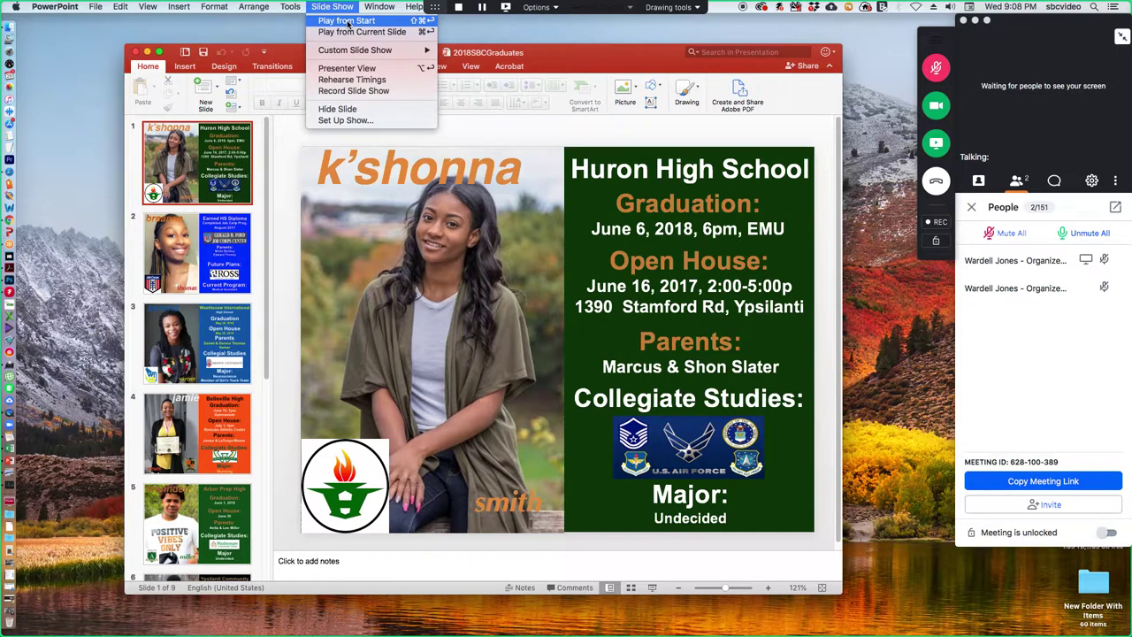
{"action": "left_click", "coordinate": [348, 20]}
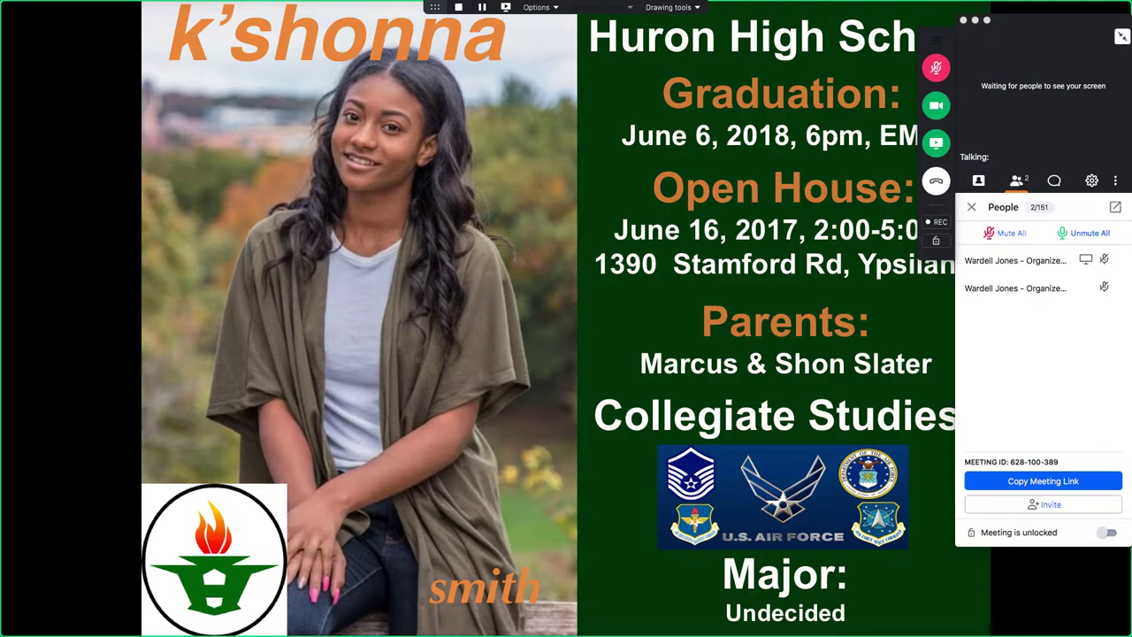
{"action": "key", "text": "Escape"}
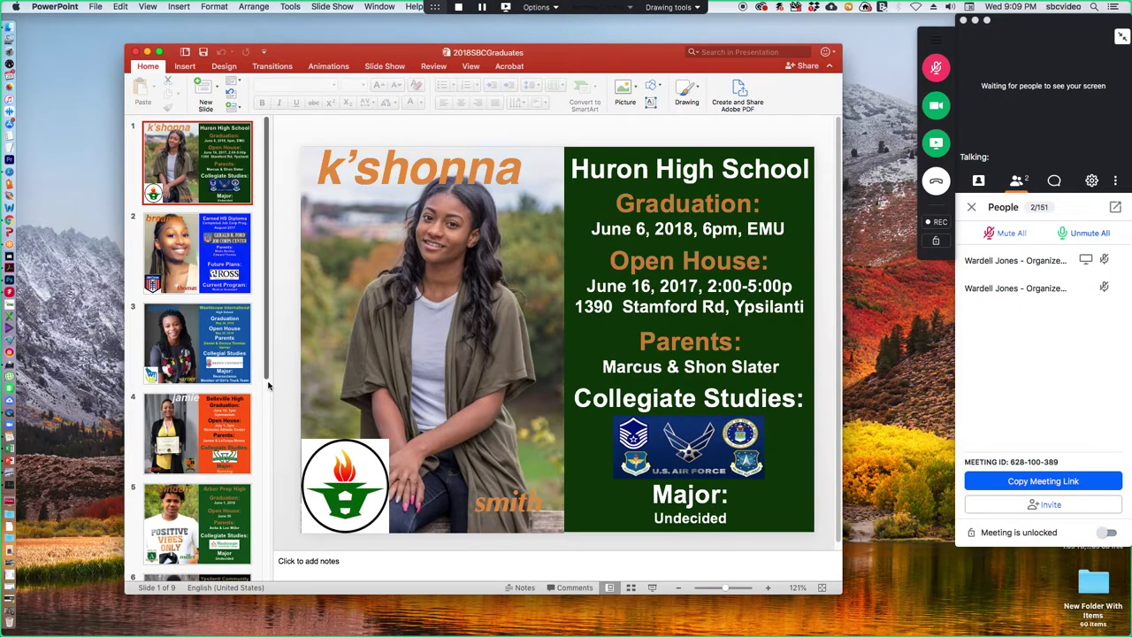
Select slide 5, the brennden Arbor Prep High flyer, and bring up the Slide Show controls.
{"action": "scroll", "coordinate": [266, 380], "scroll_direction": "down", "scroll_amount": 1}
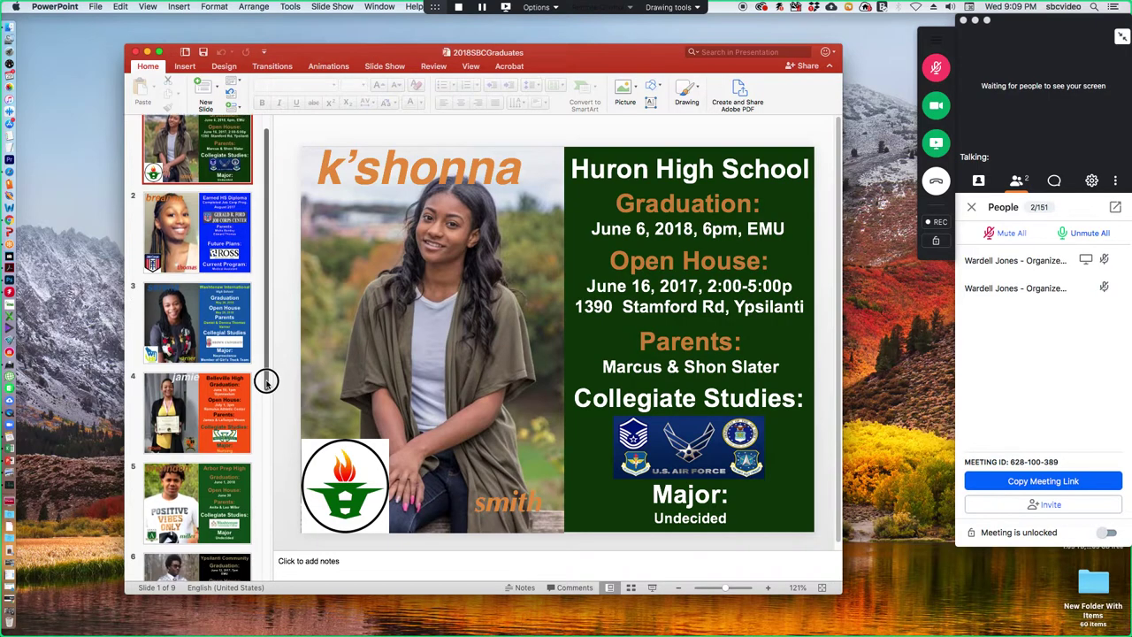
{"action": "left_click_drag", "start_coordinate": [267, 380], "coordinate": [273, 503]}
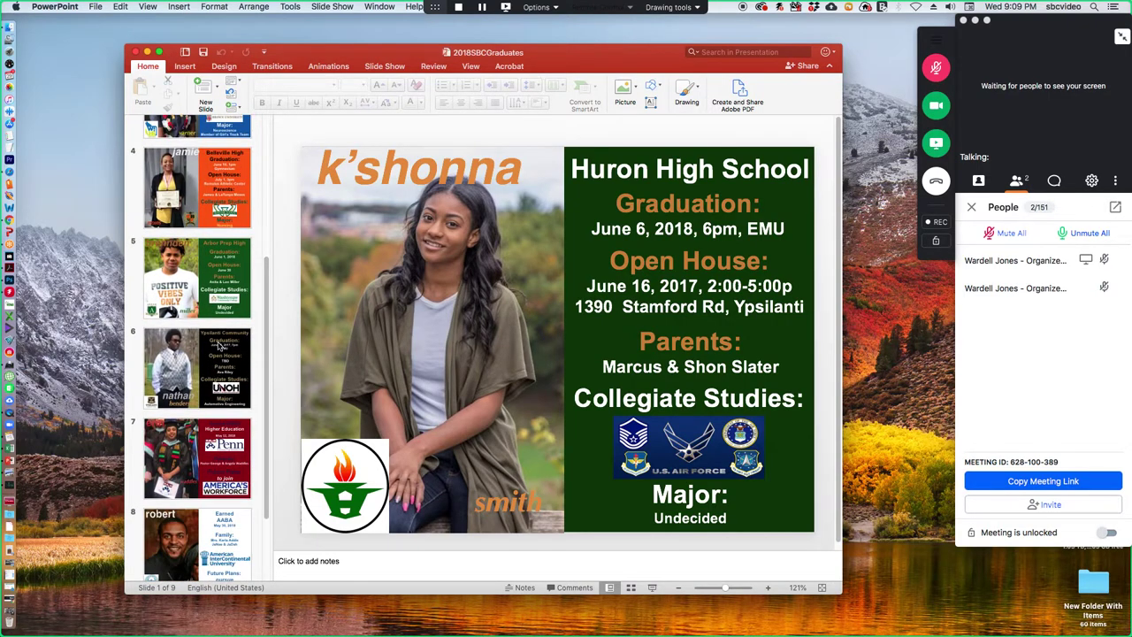
{"action": "left_click", "coordinate": [211, 301]}
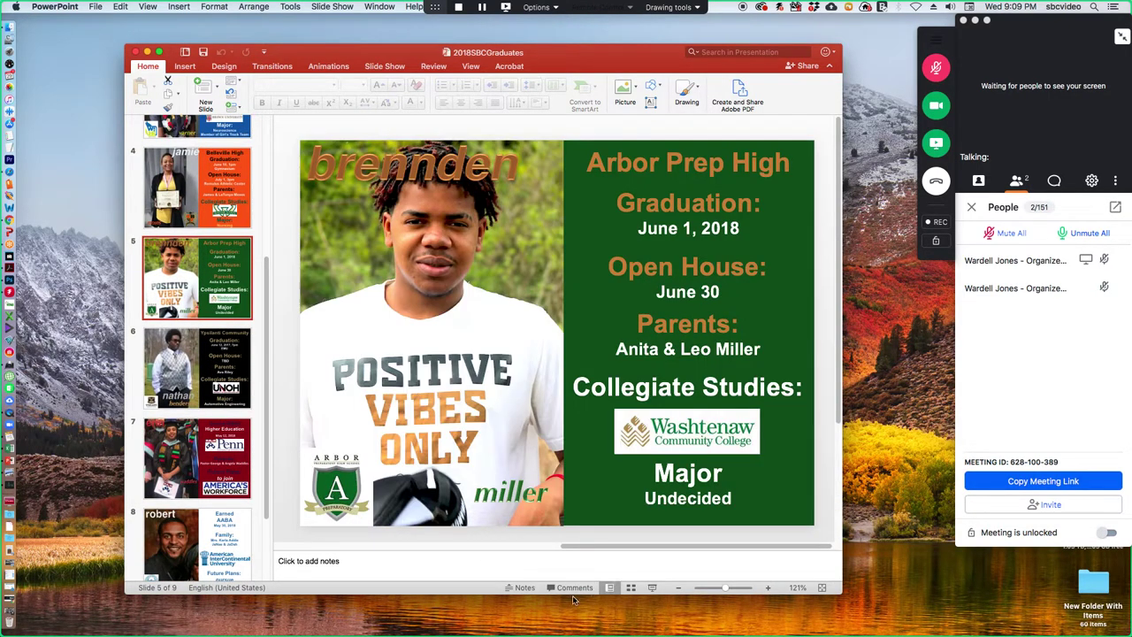
{"action": "left_click", "coordinate": [389, 68]}
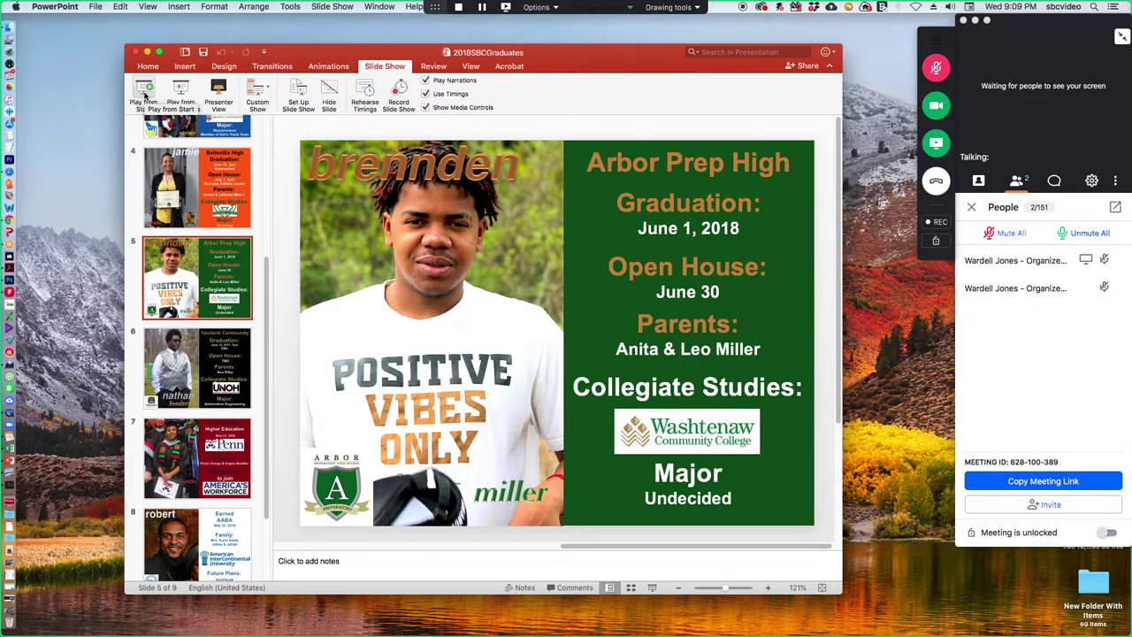
{"action": "left_click", "coordinate": [340, 7]}
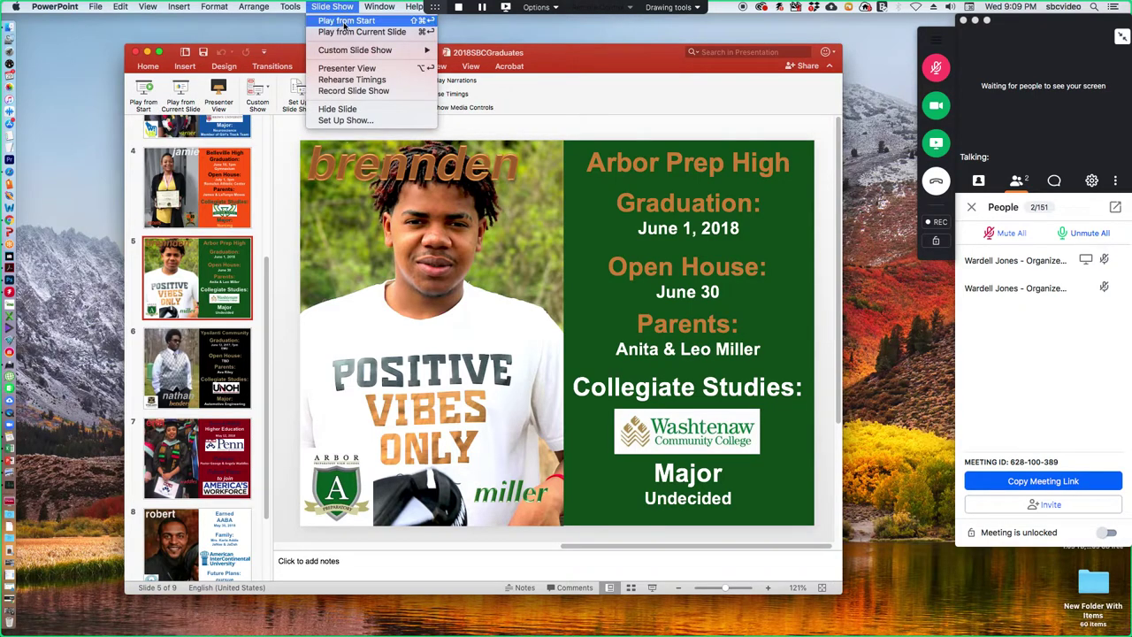
{"action": "left_click", "coordinate": [144, 89]}
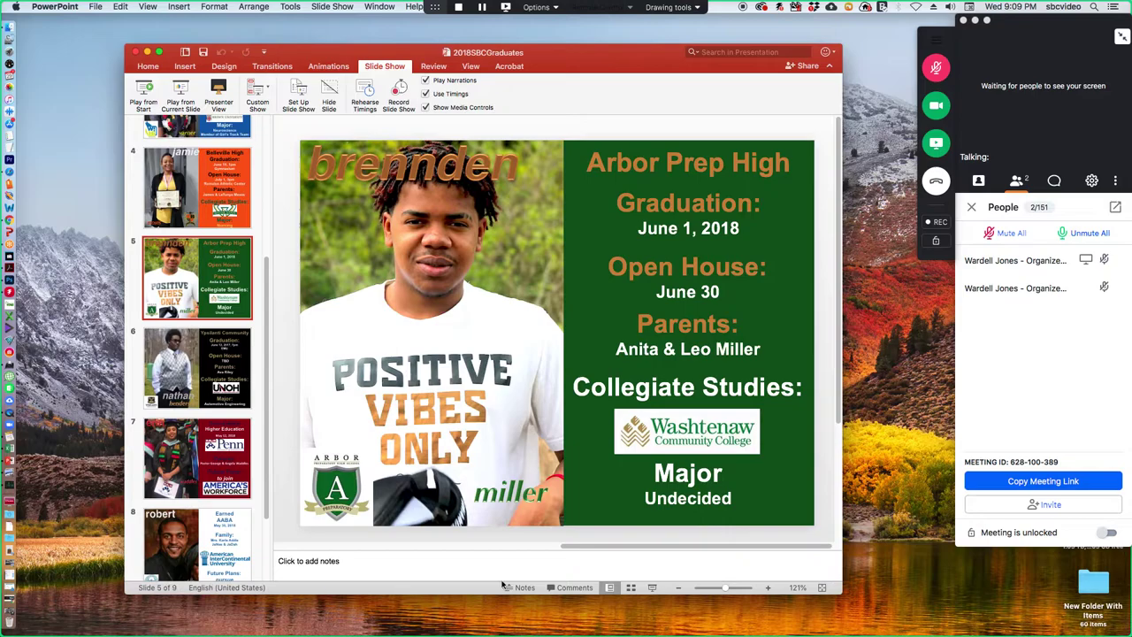
Play the slide show from slide 5 to the end, then stop screen sharing.
{"action": "left_click", "coordinate": [654, 590]}
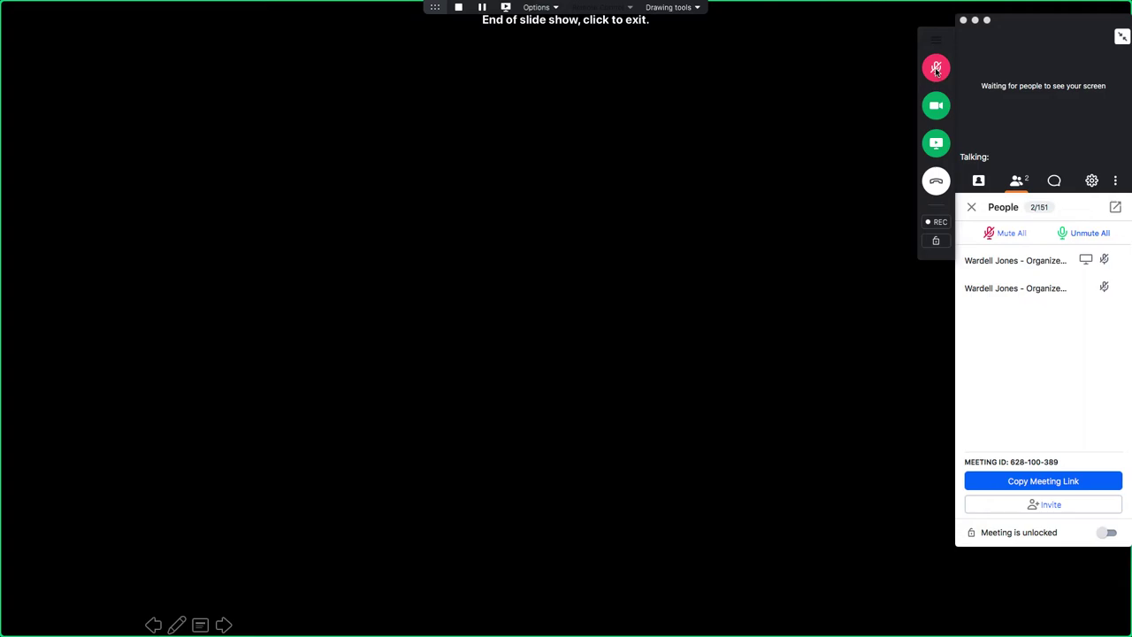
{"action": "left_click", "coordinate": [937, 146]}
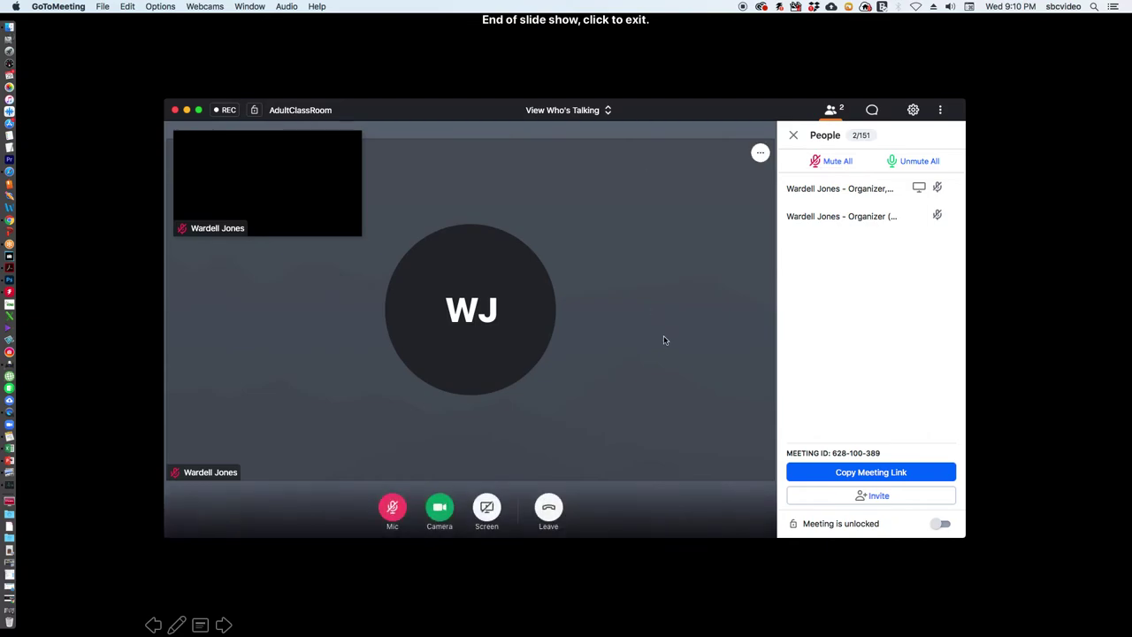
End the AdultClassRoom meeting for everyone, close its window, and exit the finished slideshow.
{"action": "left_click", "coordinate": [550, 511]}
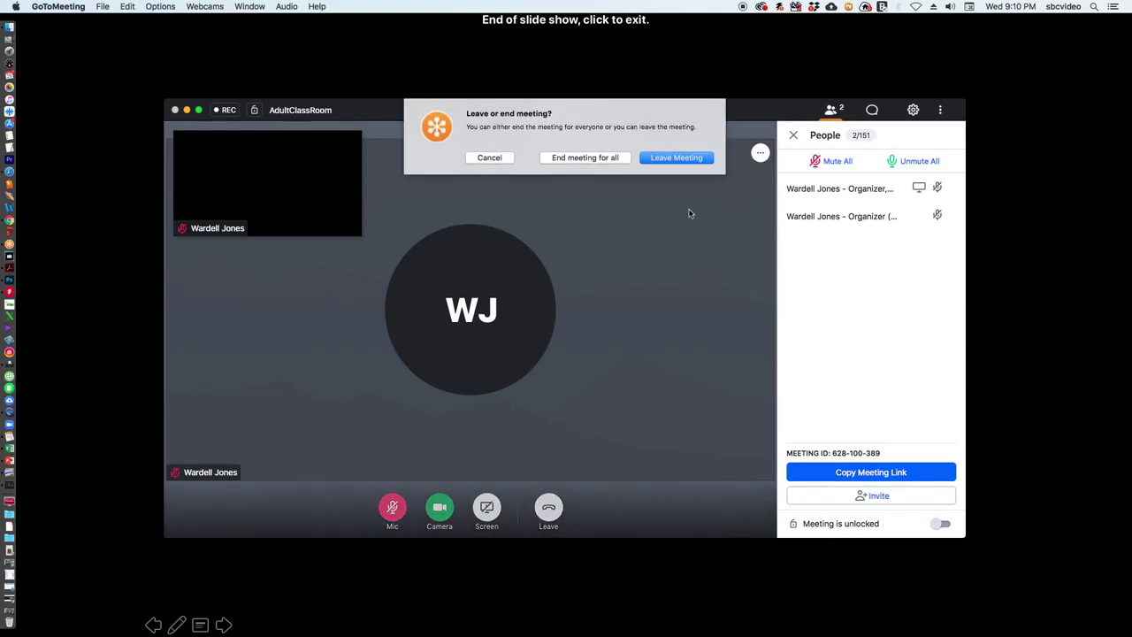
{"action": "left_click", "coordinate": [582, 158]}
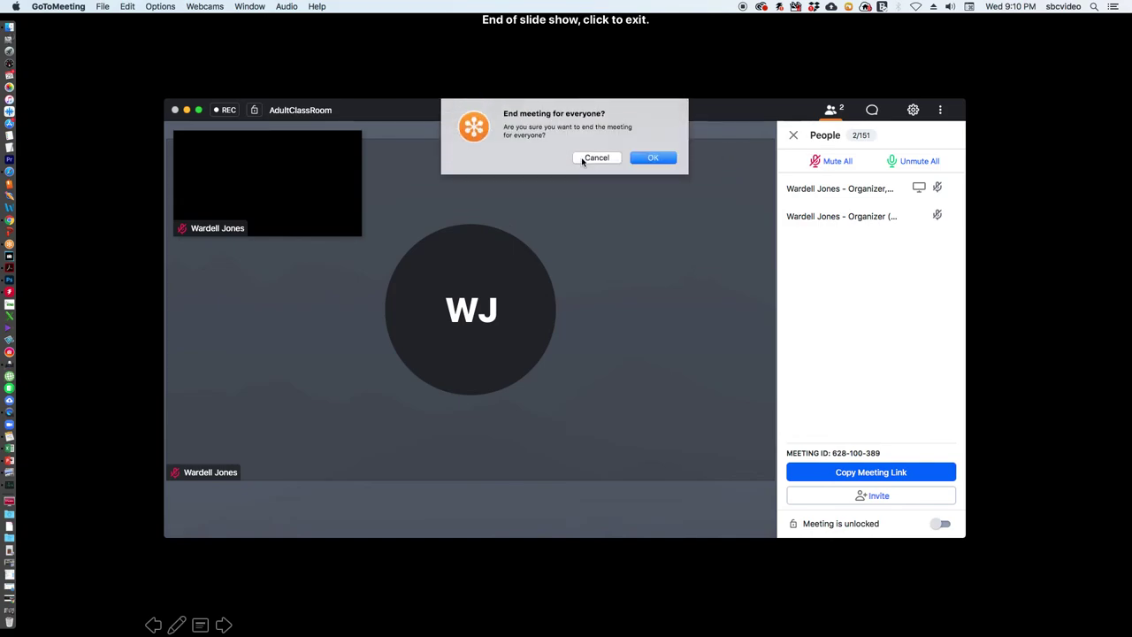
{"action": "left_click", "coordinate": [653, 158]}
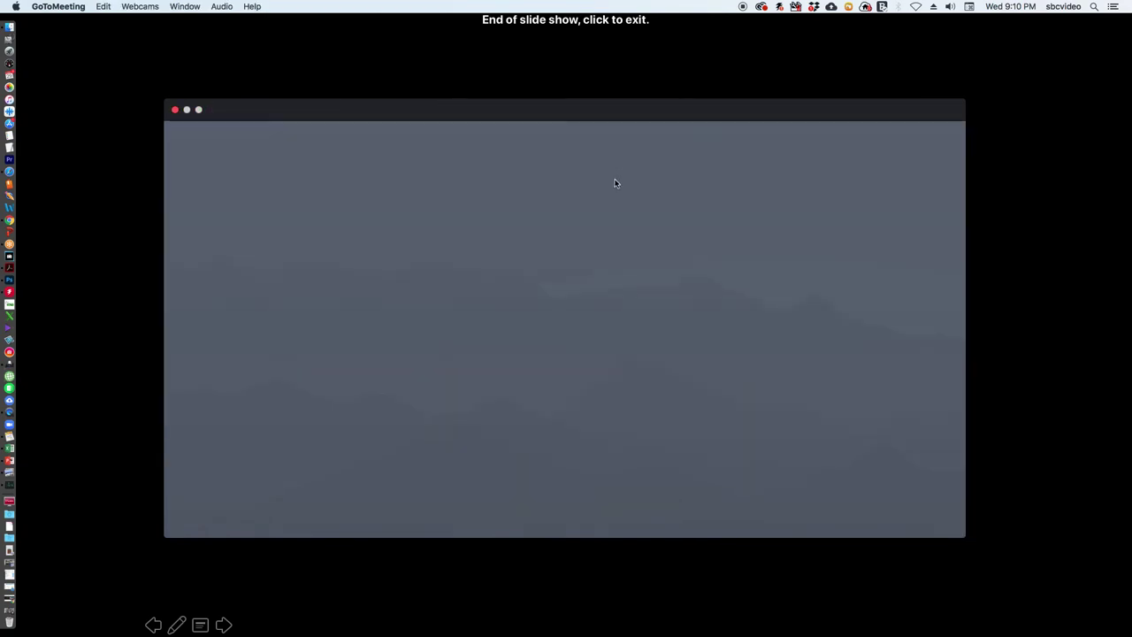
{"action": "left_click", "coordinate": [176, 111]}
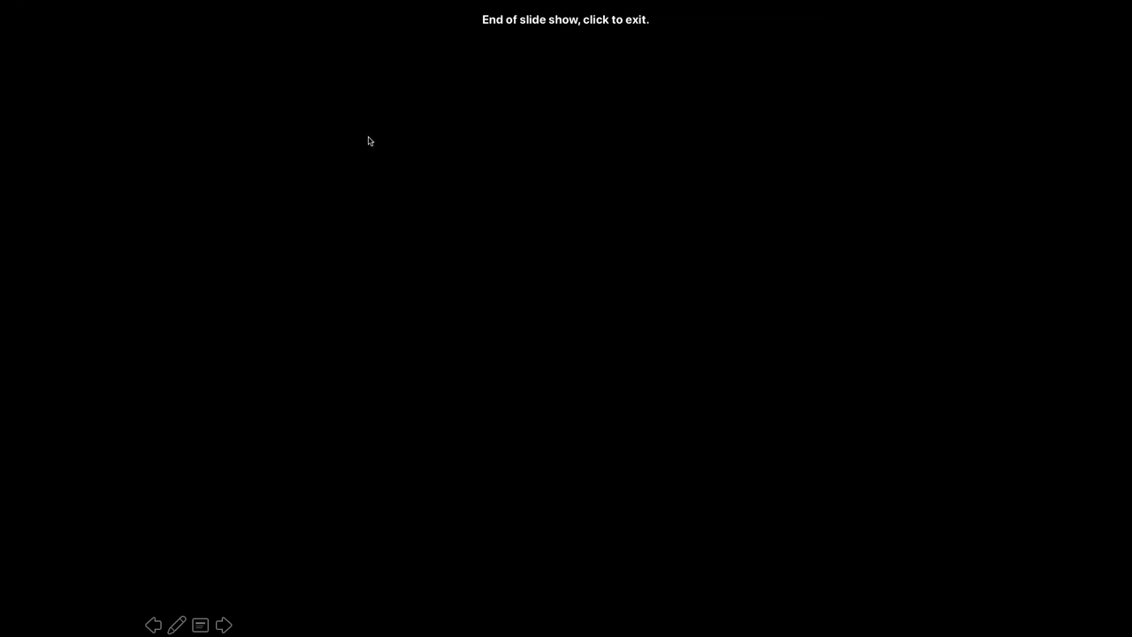
{"action": "left_click", "coordinate": [369, 140]}
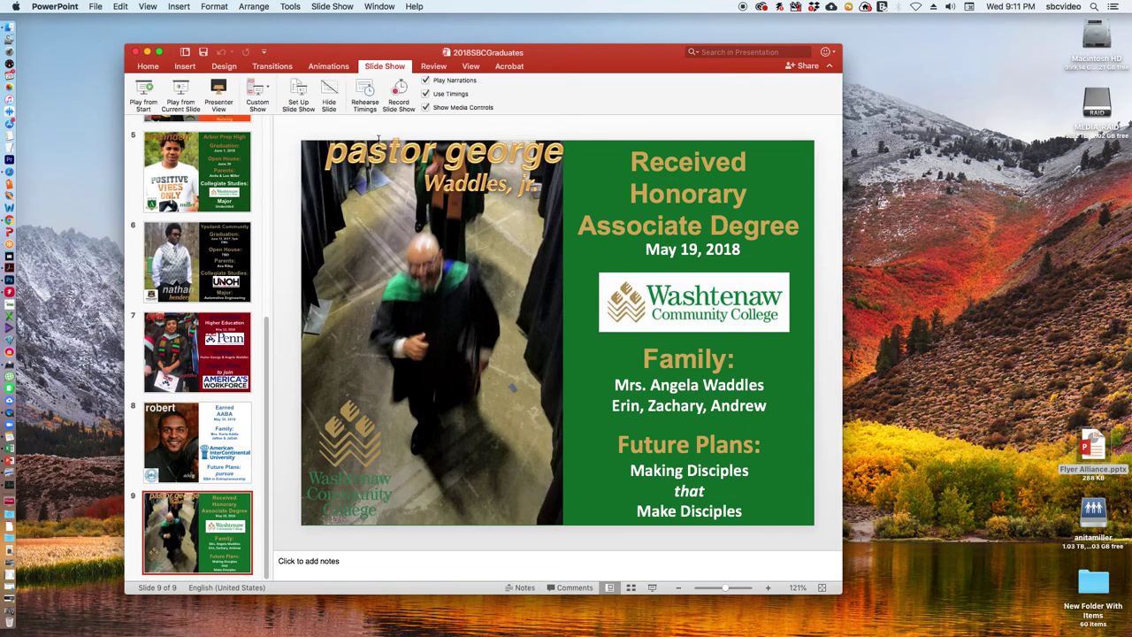
Close the 2018SBCGraduates presentation window.
{"action": "left_click", "coordinate": [136, 52]}
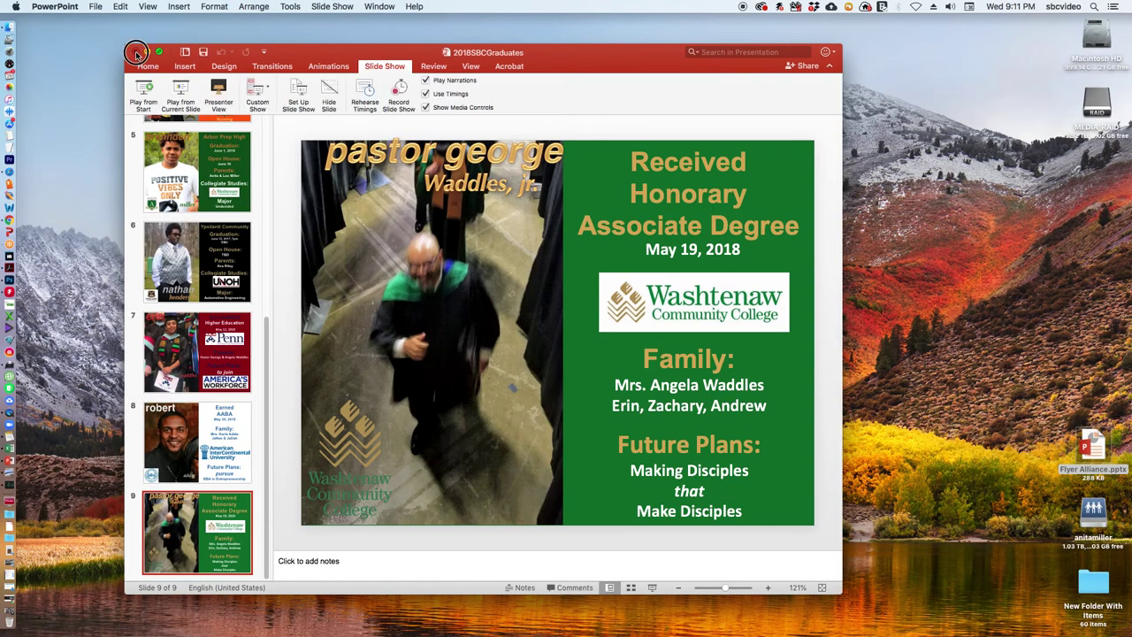